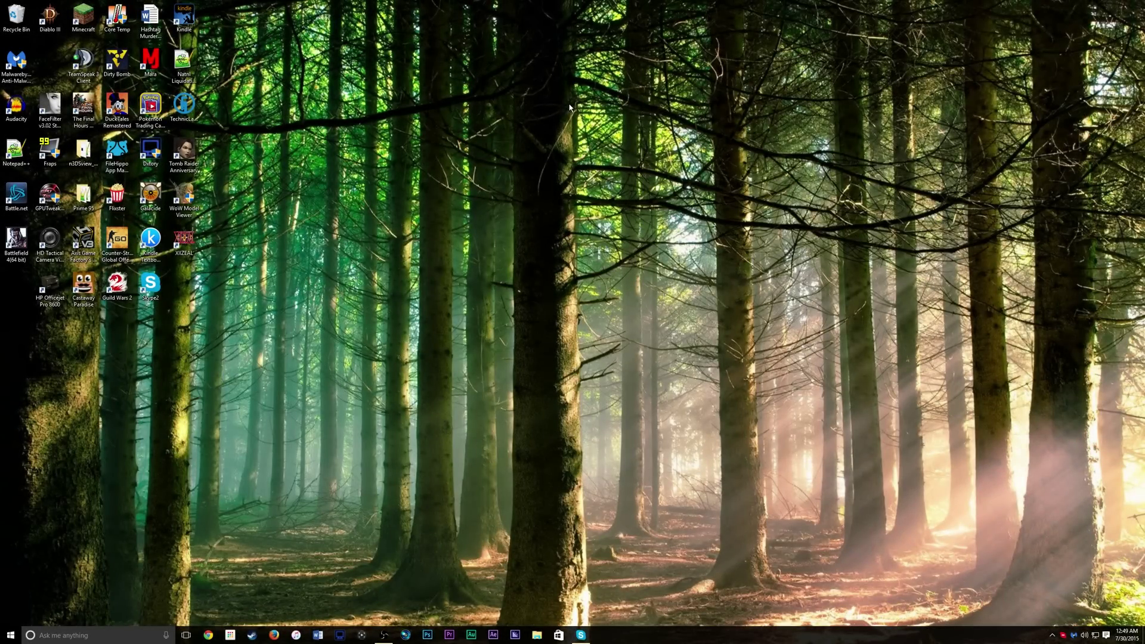
# - Open the Start menu to show the most-used apps and live tiles
pyautogui.moveTo(846, 48); pyautogui.dragTo(358, 328)
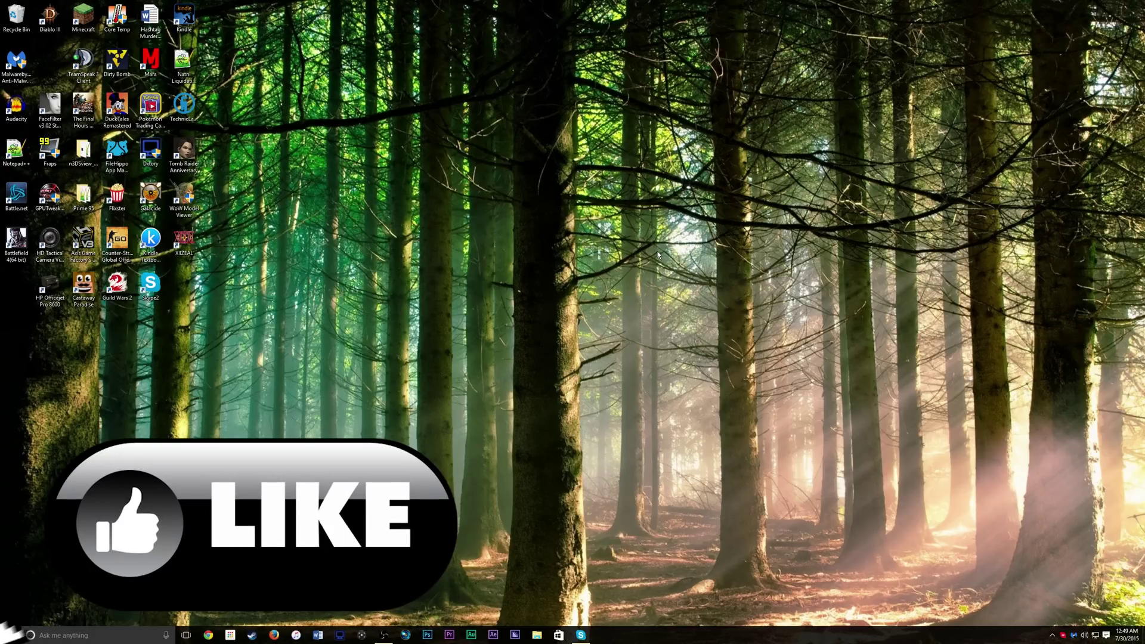
pyautogui.press('super')
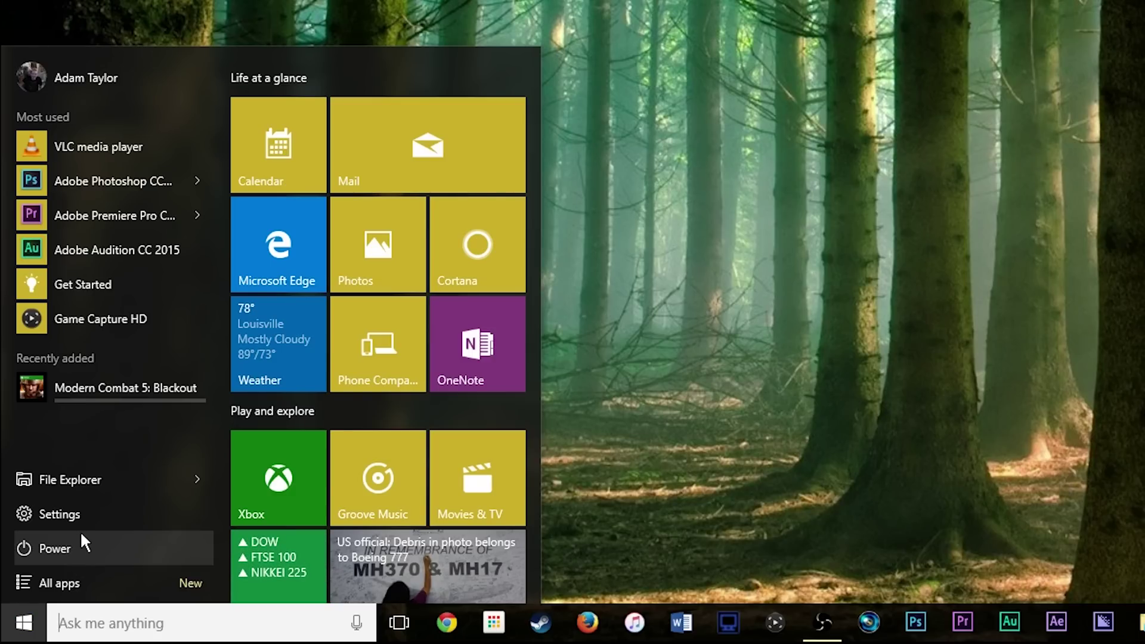
# - Go to Settings > Personalization > Lock screen
pyautogui.click(54, 520)
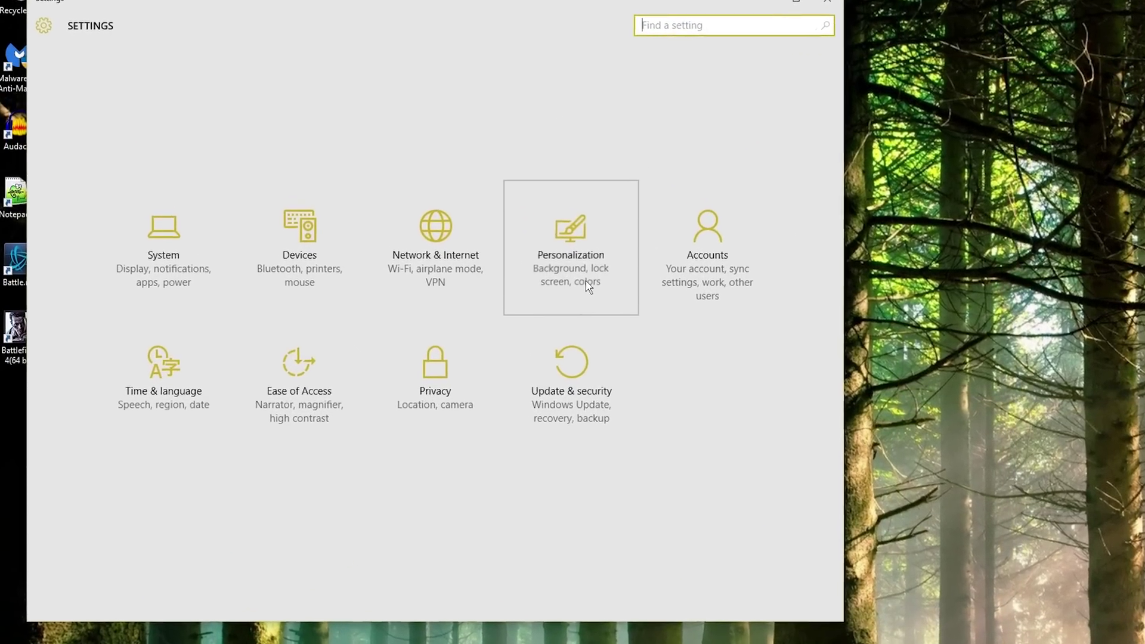
pyautogui.click(588, 287)
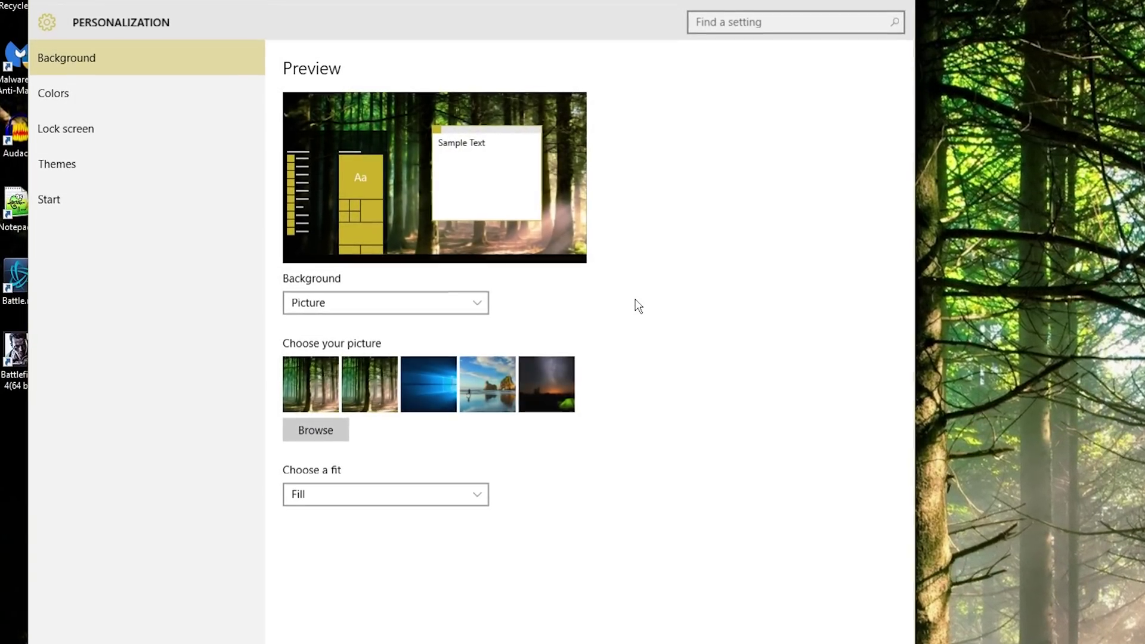
pyautogui.click(86, 134)
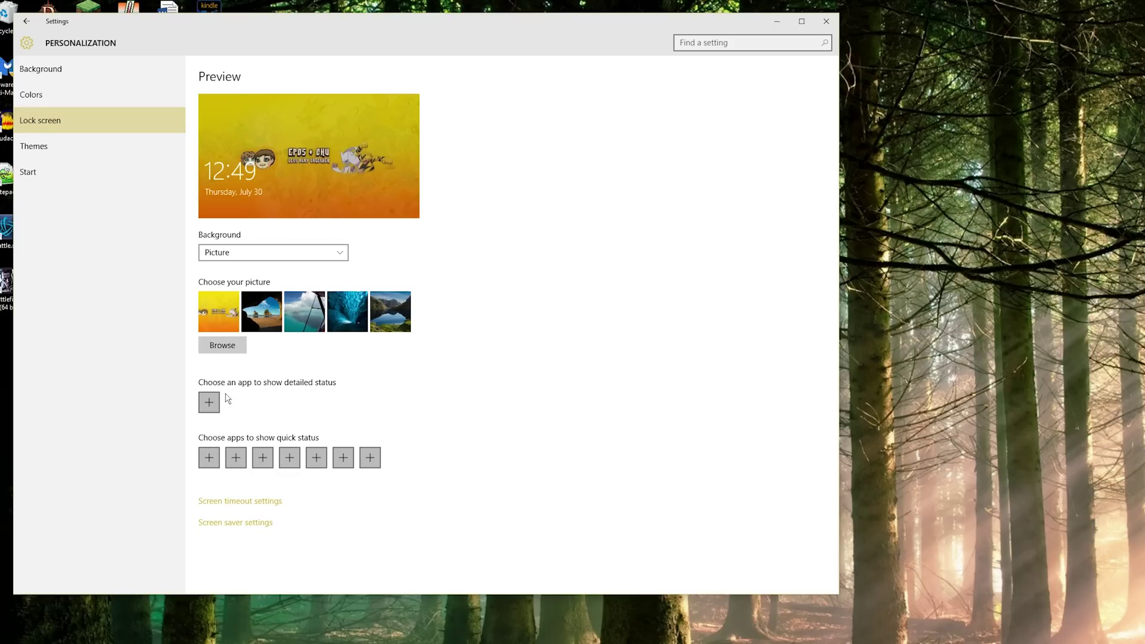
# - Set Weather as the detailed lock screen status app and Calendar as the first quick status app
pyautogui.click(209, 403)
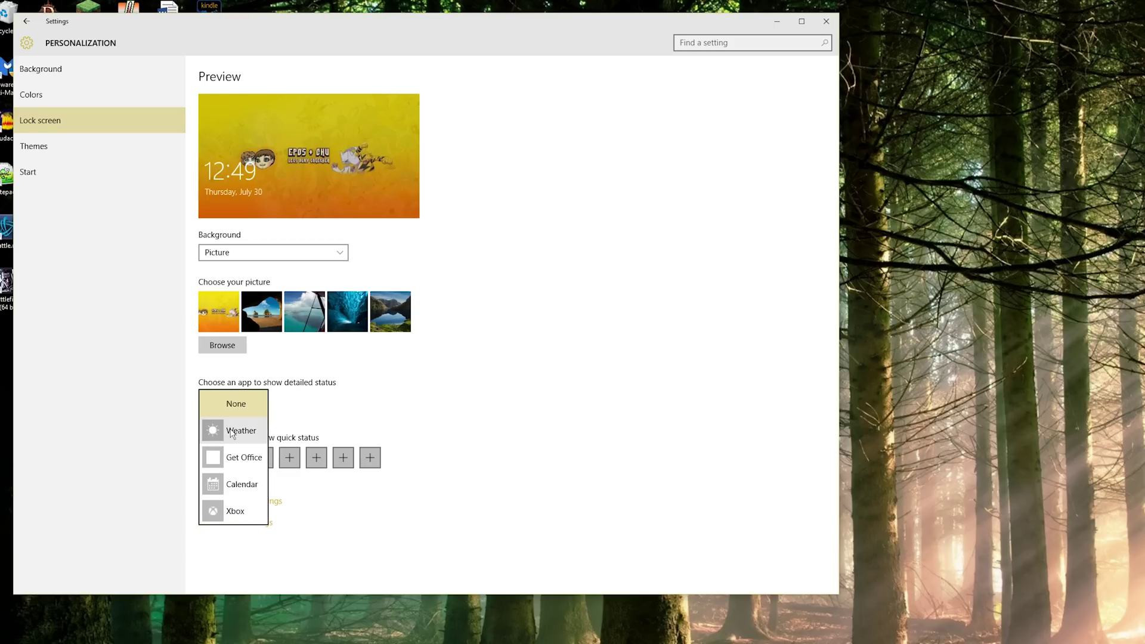
pyautogui.click(232, 432)
pyautogui.click(218, 454)
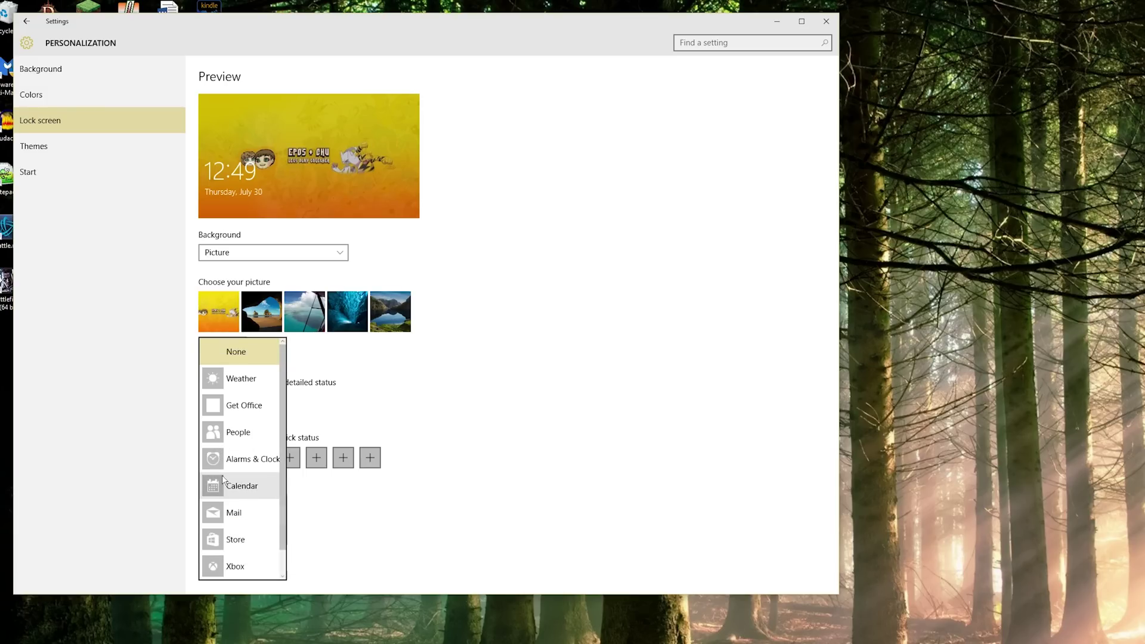
pyautogui.click(240, 484)
# - Add Store and Xbox as the next quick status apps, leaving the fourth slot empty
pyautogui.click(236, 457)
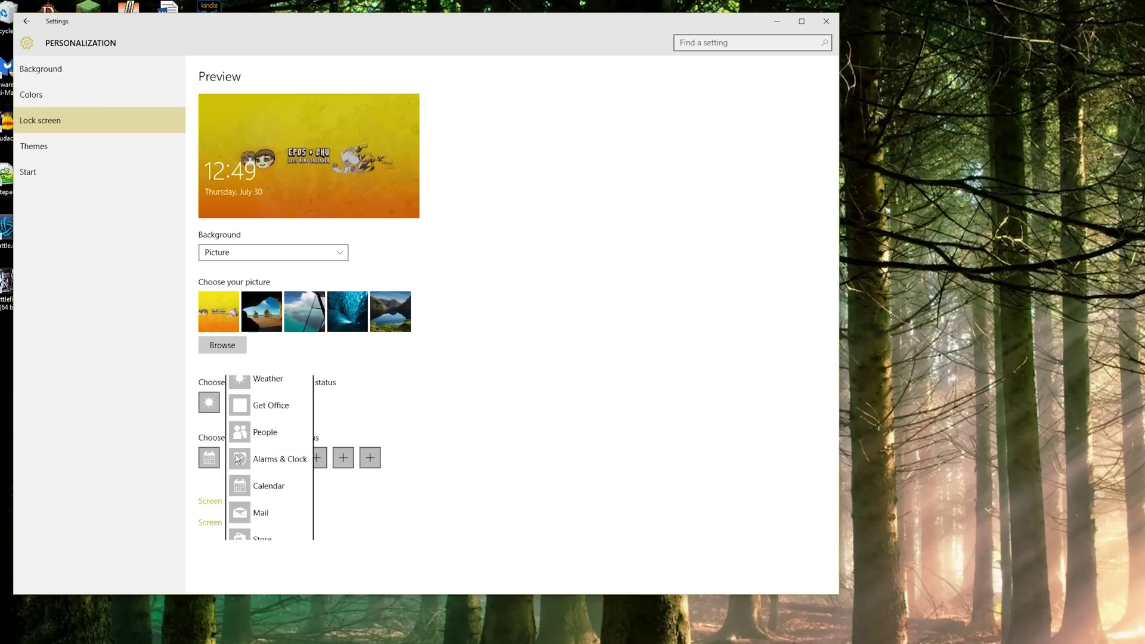
pyautogui.scroll(-2, 263, 516)
pyautogui.click(263, 508)
pyautogui.click(262, 458)
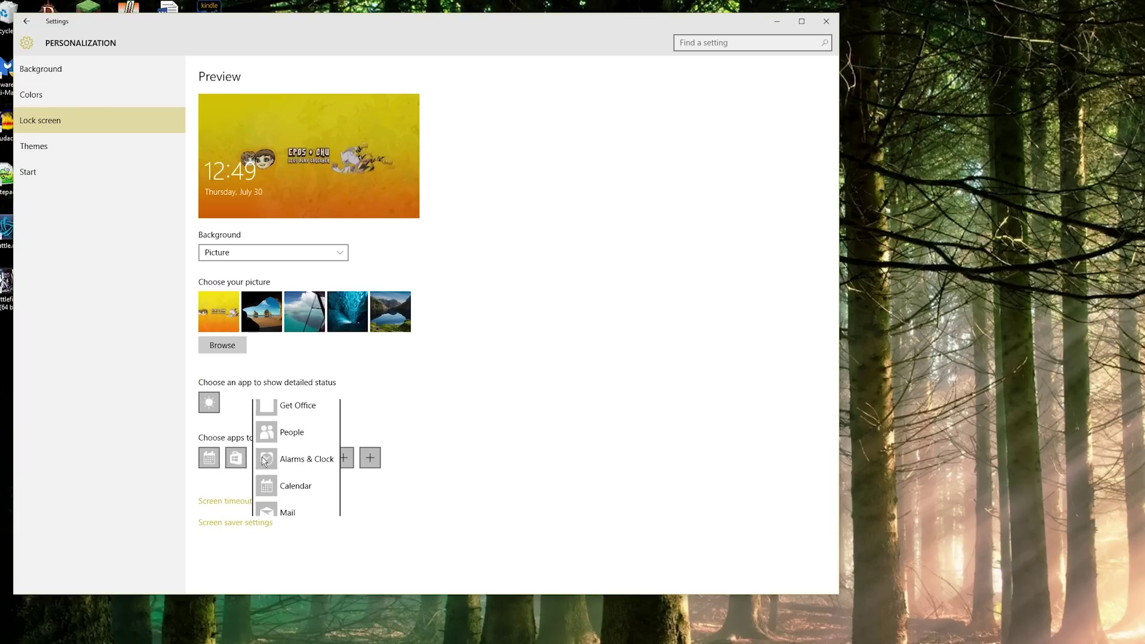
pyautogui.click(287, 540)
pyautogui.click(289, 457)
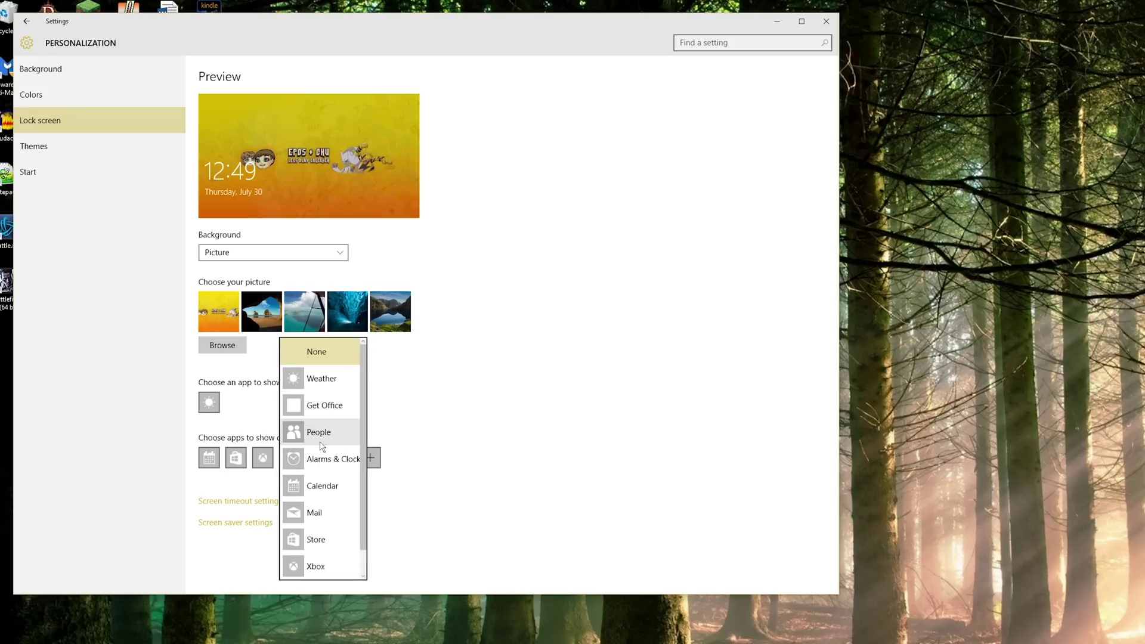
pyautogui.click(452, 482)
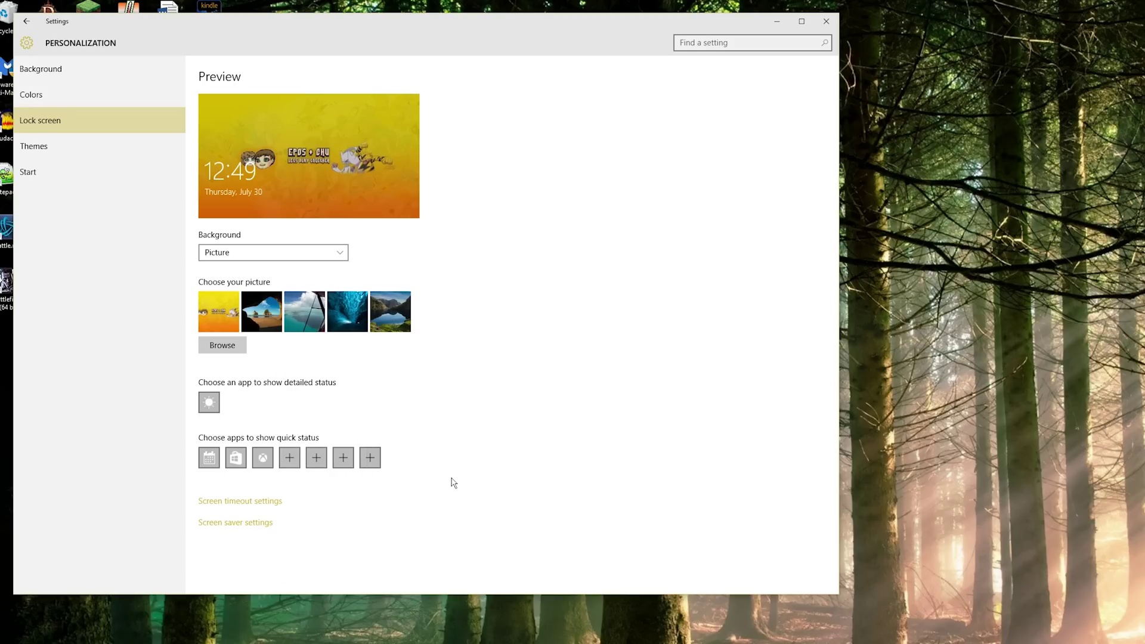
pyautogui.click(278, 502)
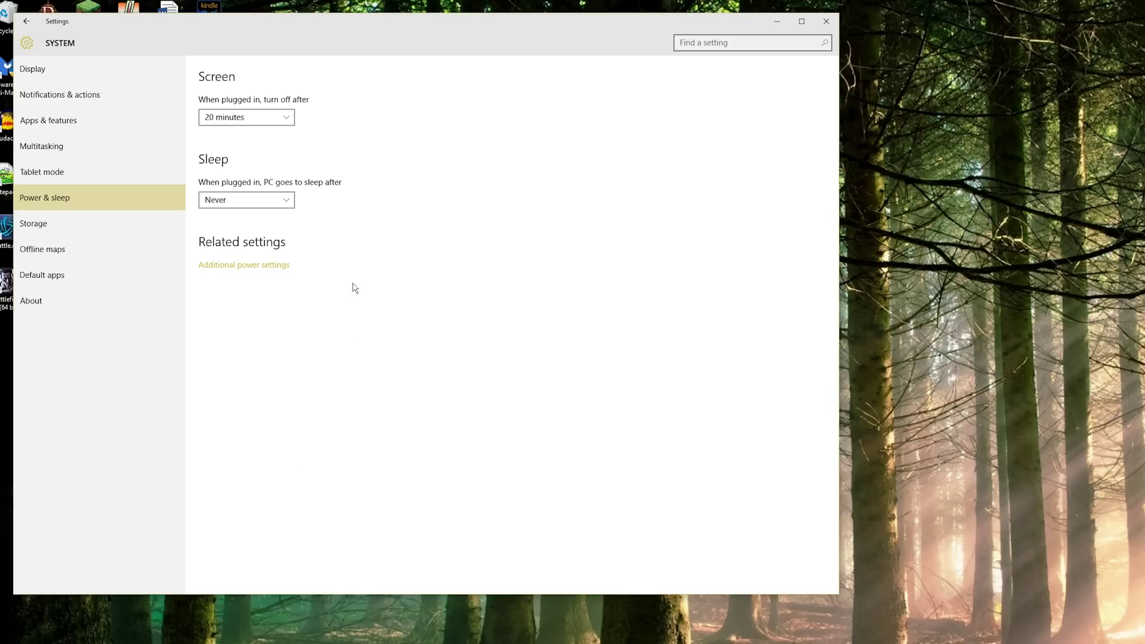
# - Set the screen to never turn off when plugged in, then return to Lock screen settings
pyautogui.click(274, 119)
pyautogui.scroll(-2, 248, 225)
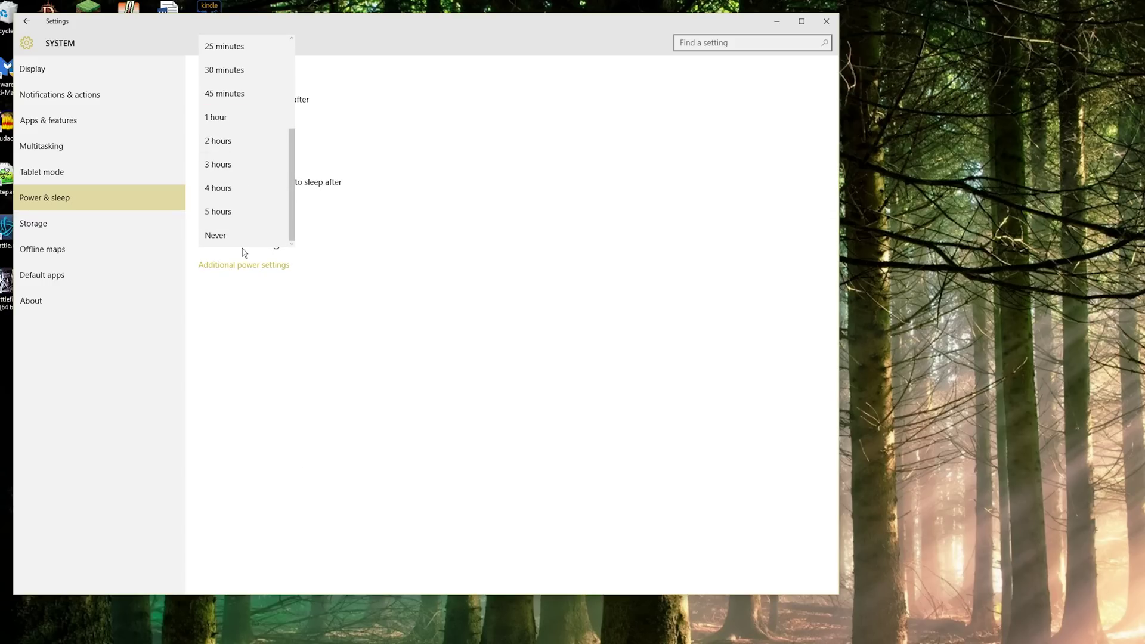
pyautogui.click(239, 235)
pyautogui.hotkey('alt', 'Left')
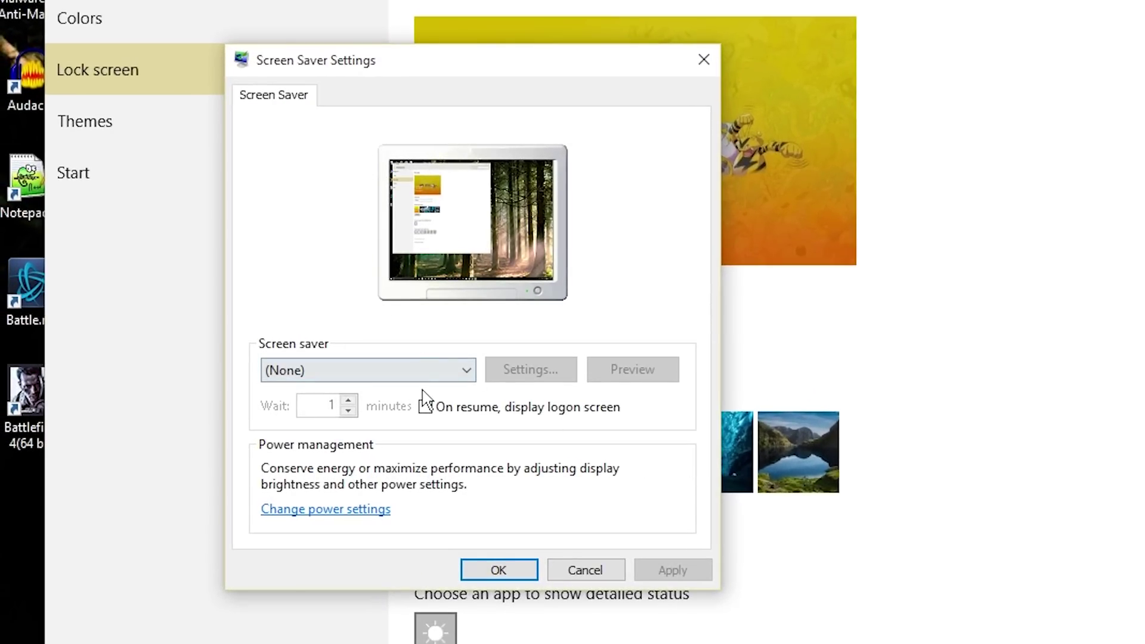
# - Cancel the Screen Saver Settings dialog without changes
pyautogui.click(584, 568)
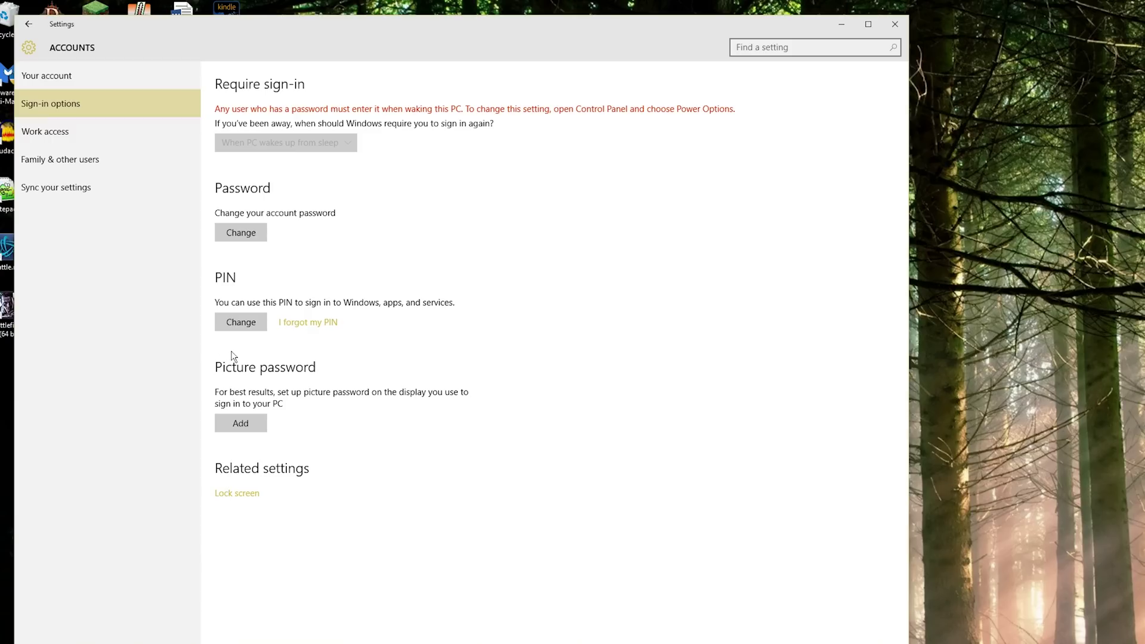
# - Browse the Work access, Your account and Sync settings pages, then return to Settings home
pyautogui.click(54, 131)
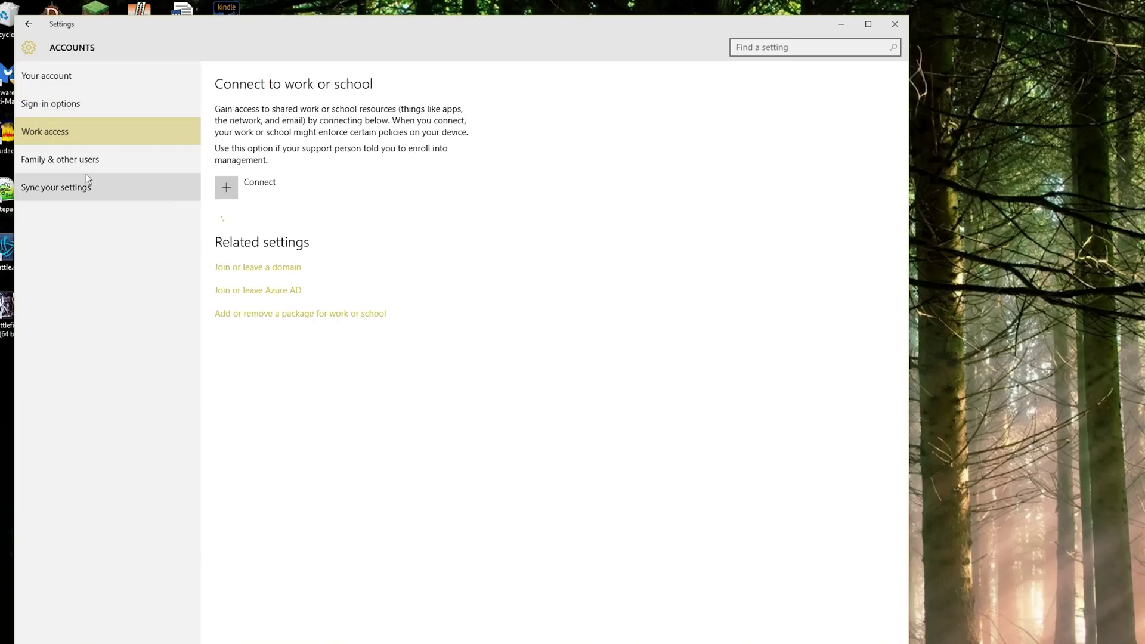
pyautogui.click(75, 75)
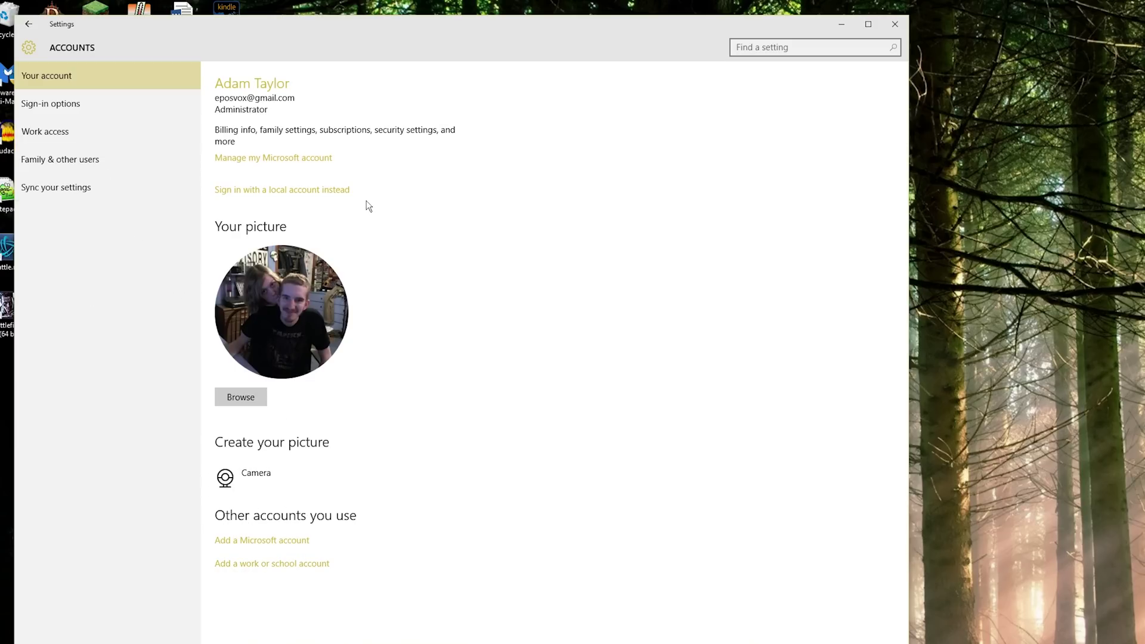
pyautogui.click(82, 188)
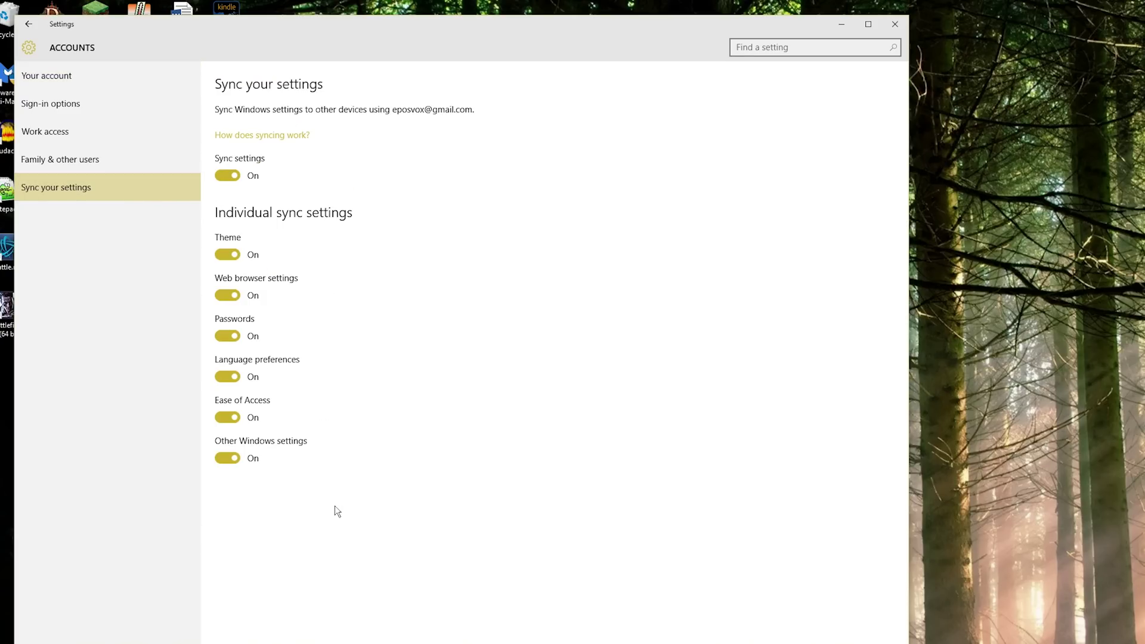
pyautogui.press('BackSpace')
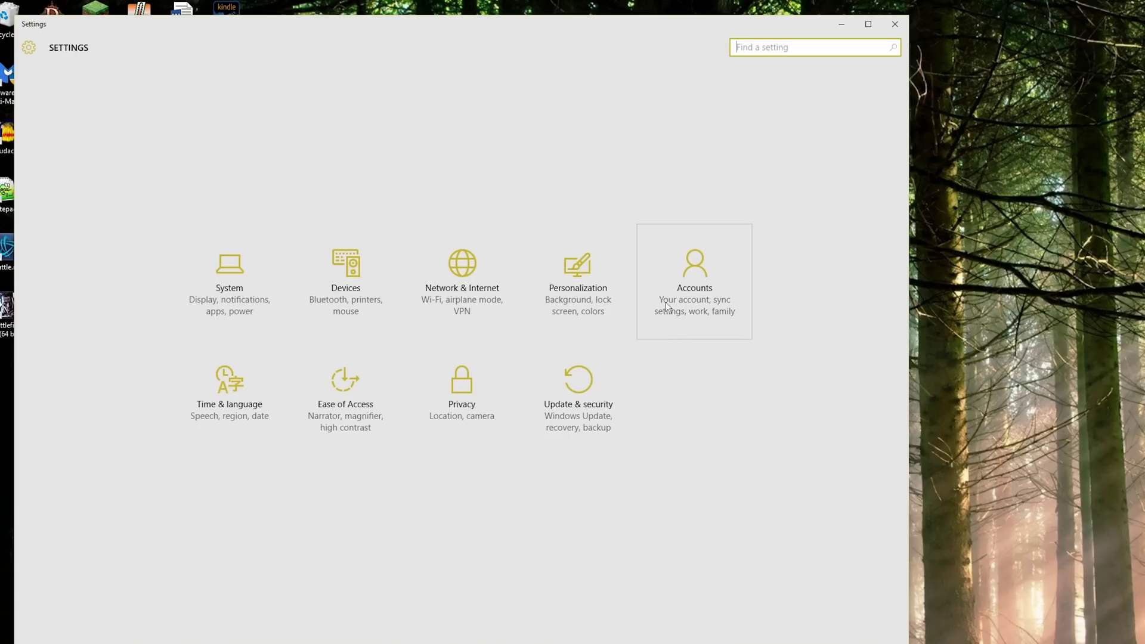
# - In Personalization, keep the Picture background with Fill fit, then go to Colors
pyautogui.click(564, 286)
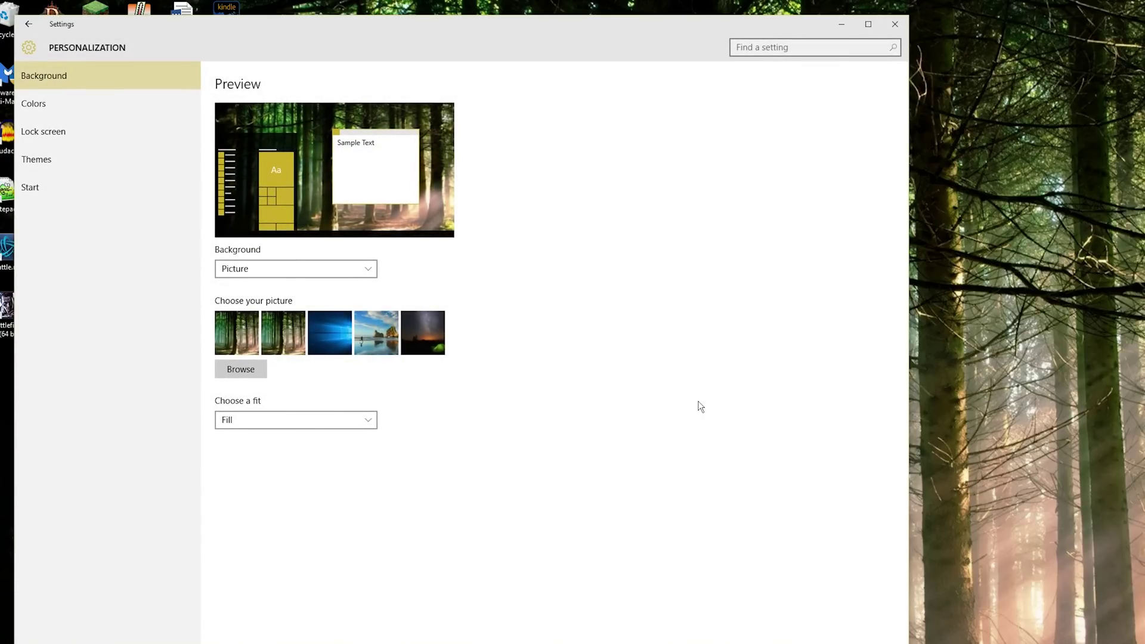
pyautogui.click(304, 267)
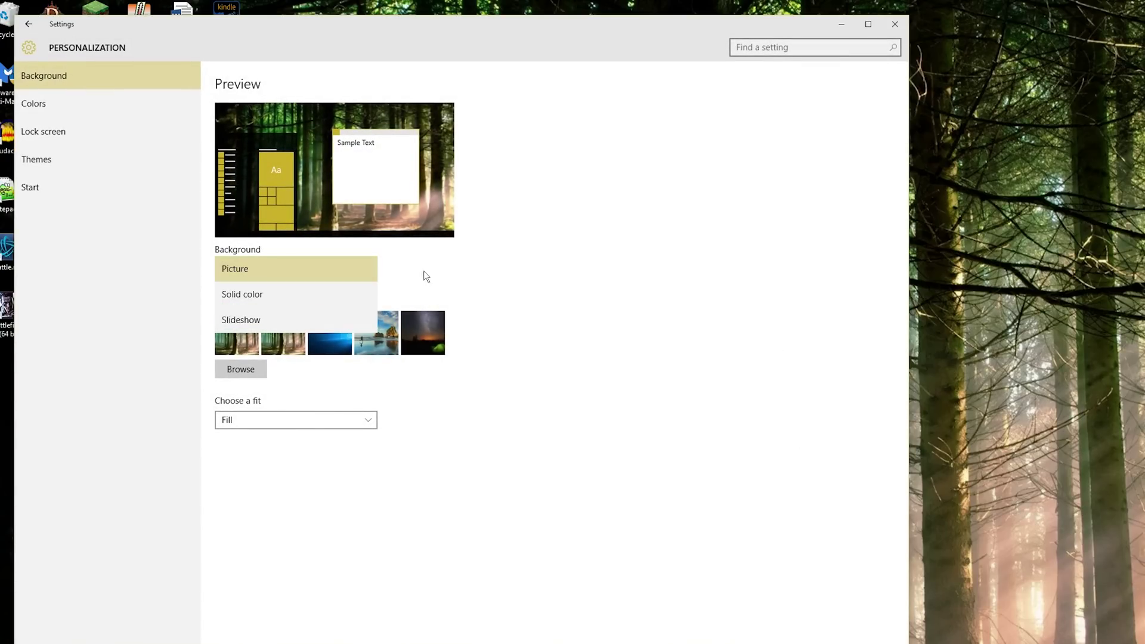
pyautogui.click(515, 275)
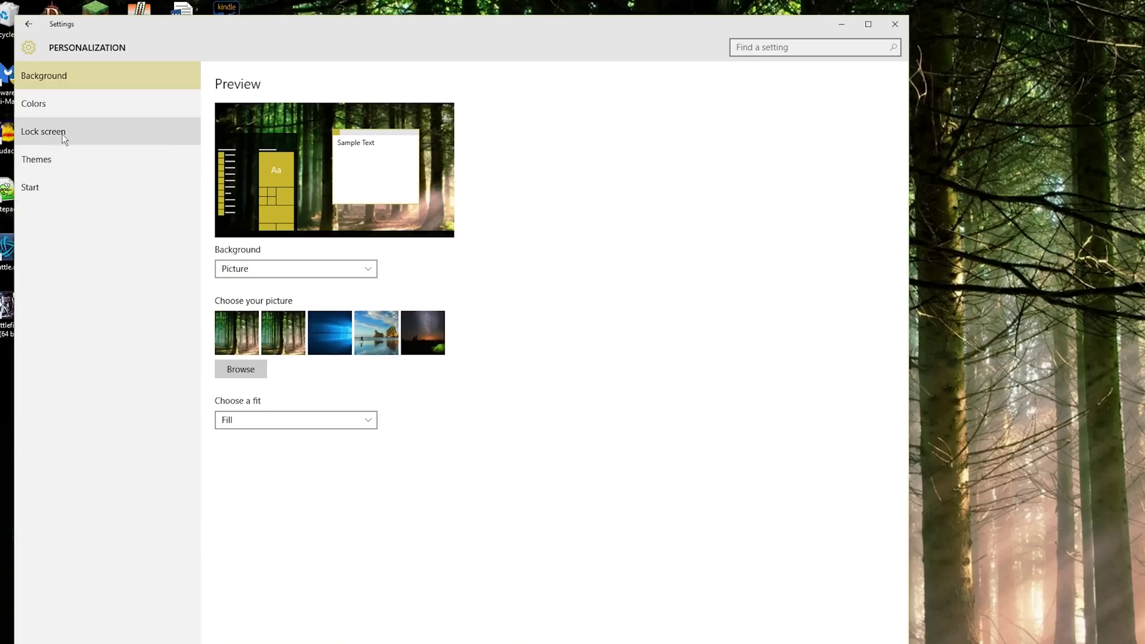
pyautogui.click(242, 424)
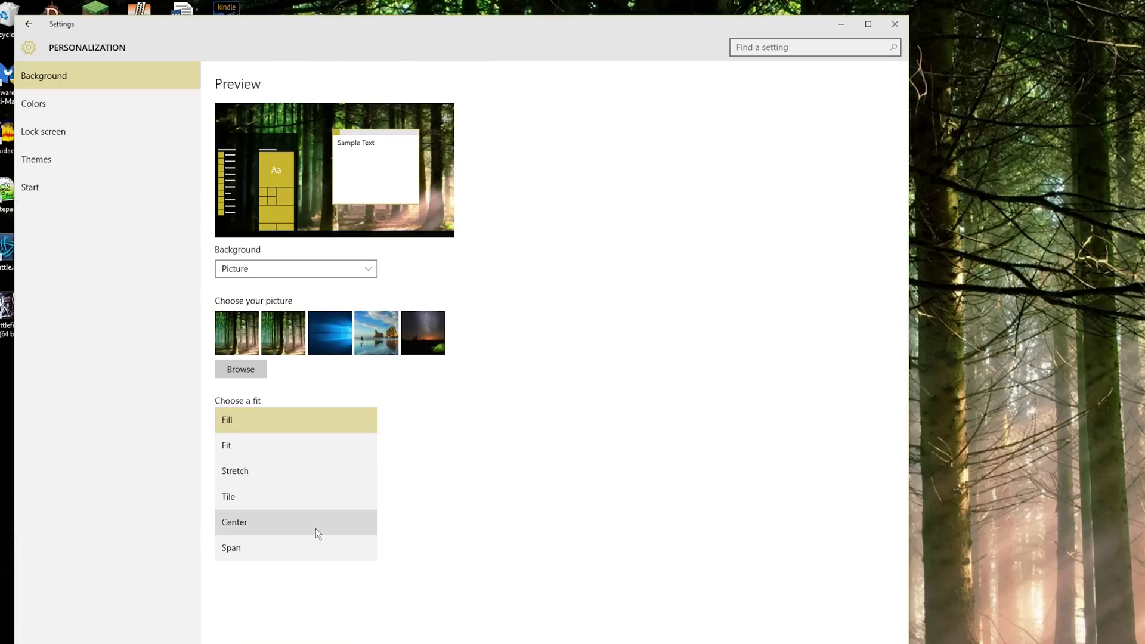
pyautogui.click(557, 418)
pyautogui.click(102, 105)
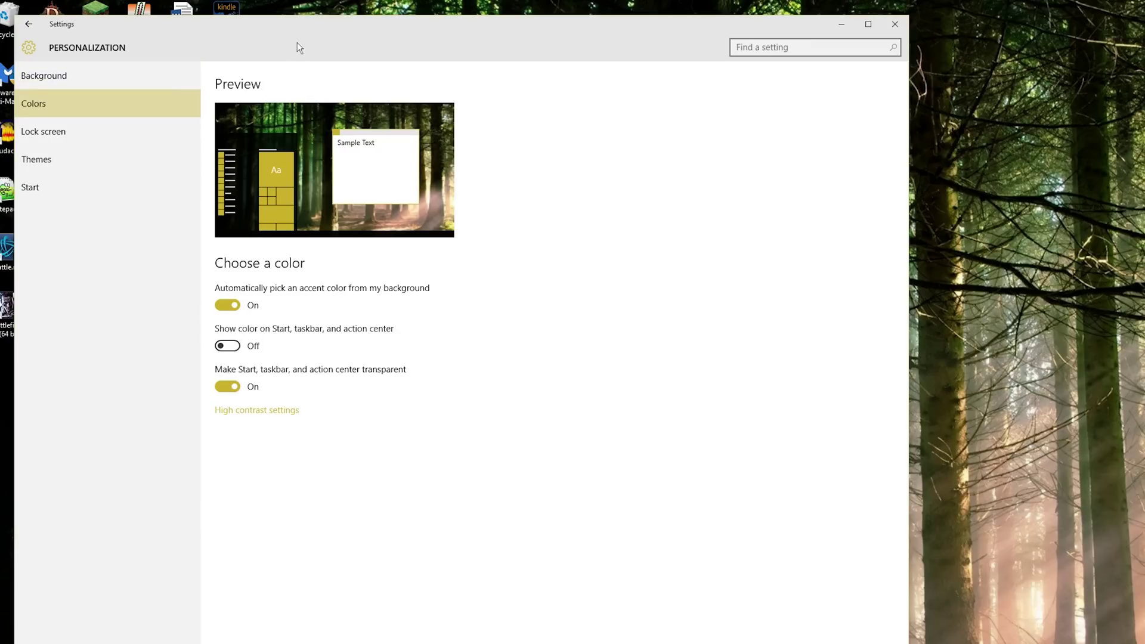
# - Try pink and grey-blue accent colours, then restore the automatic accent from the background
pyautogui.click(230, 306)
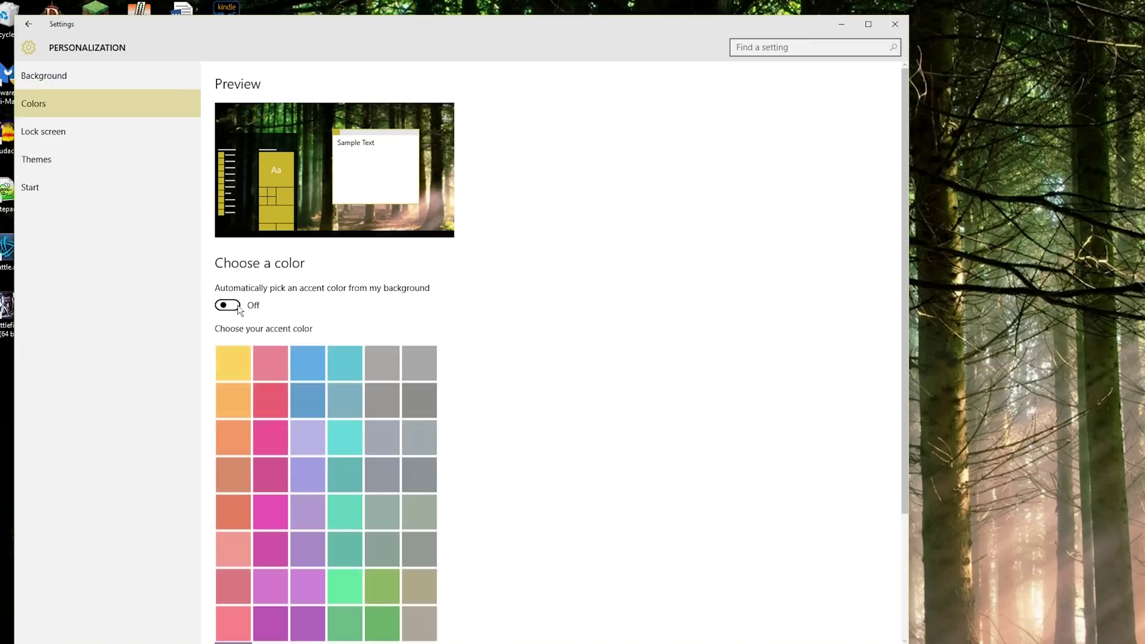
pyautogui.click(270, 357)
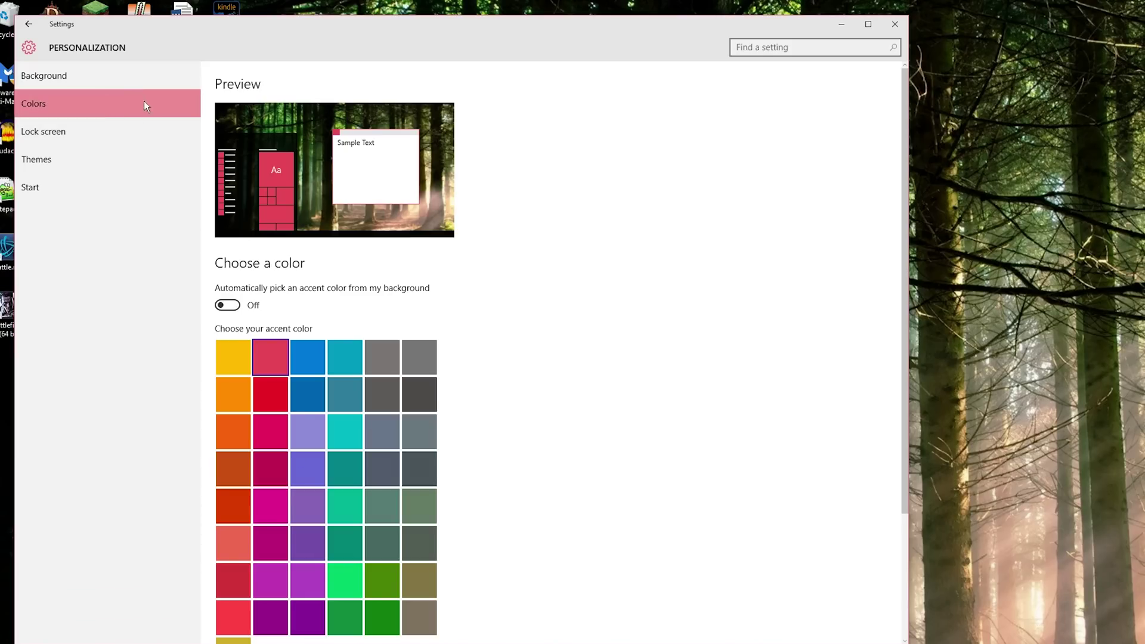
pyautogui.click(381, 431)
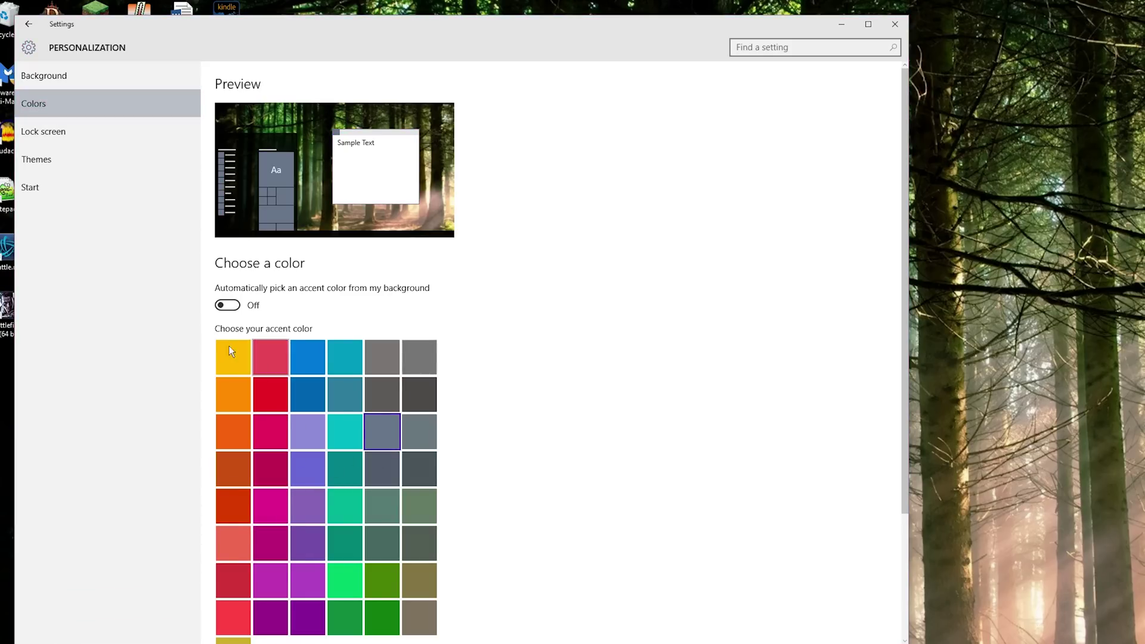
pyautogui.click(236, 311)
pyautogui.click(129, 128)
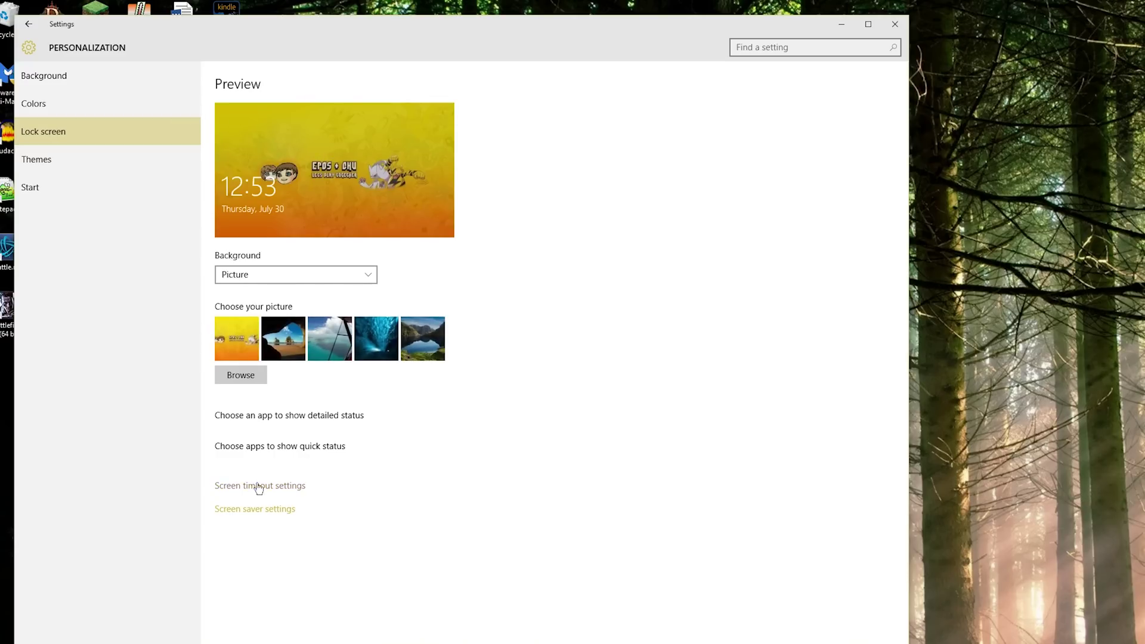
# - Open the classic theme settings window from Themes, move it right, then close it
pyautogui.click(125, 163)
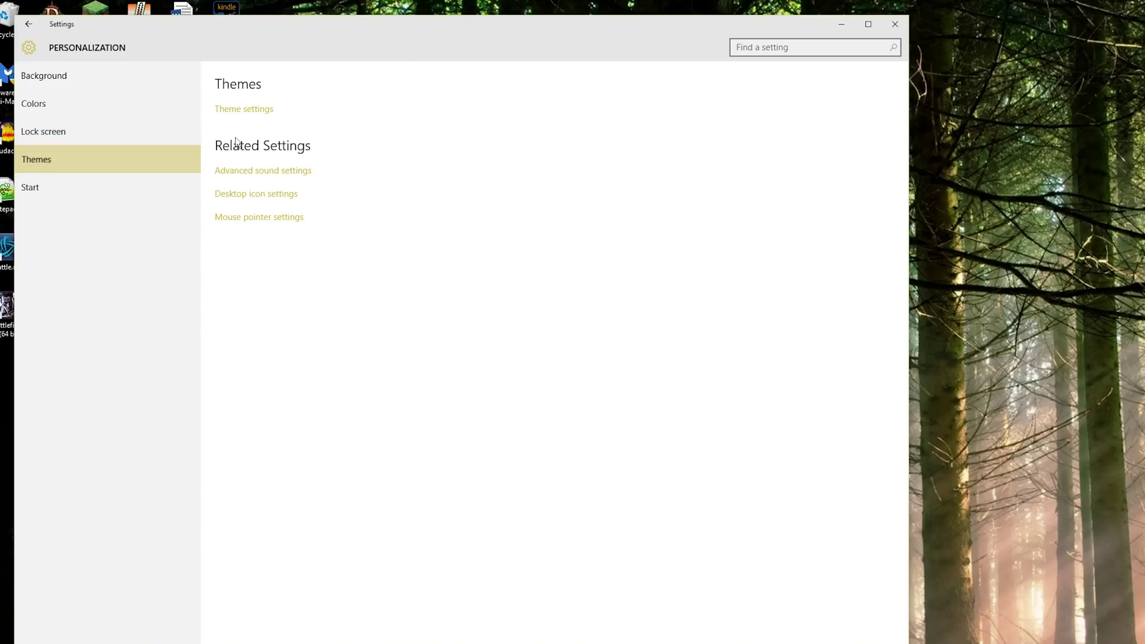
pyautogui.click(257, 111)
pyautogui.moveTo(215, 144); pyautogui.dragTo(735, 143)
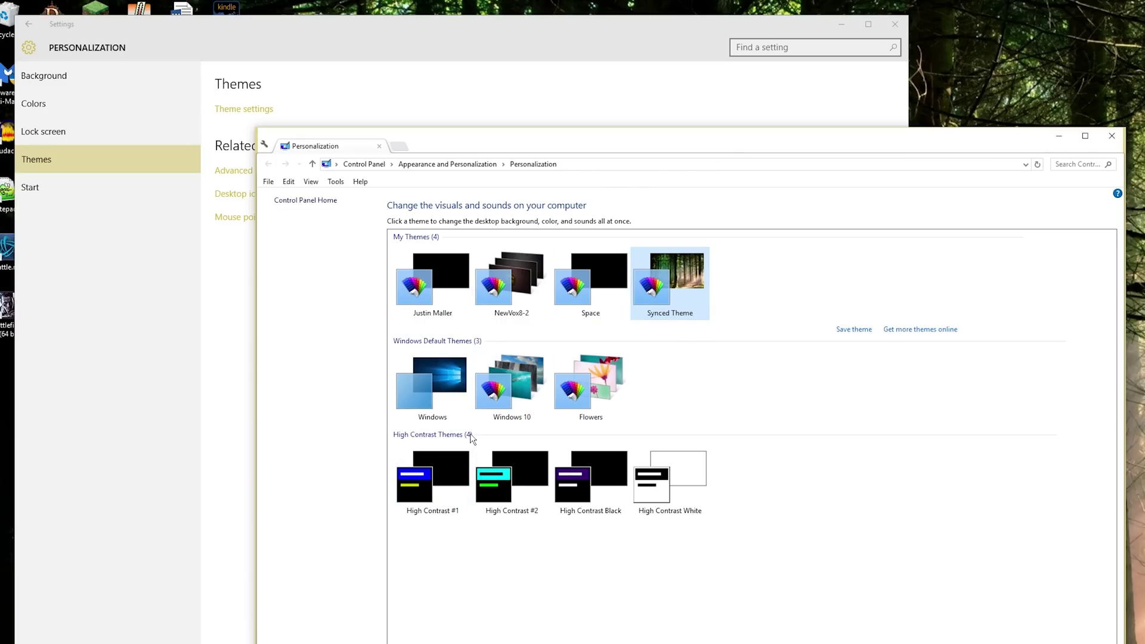
pyautogui.hotkey('alt', 'F4')
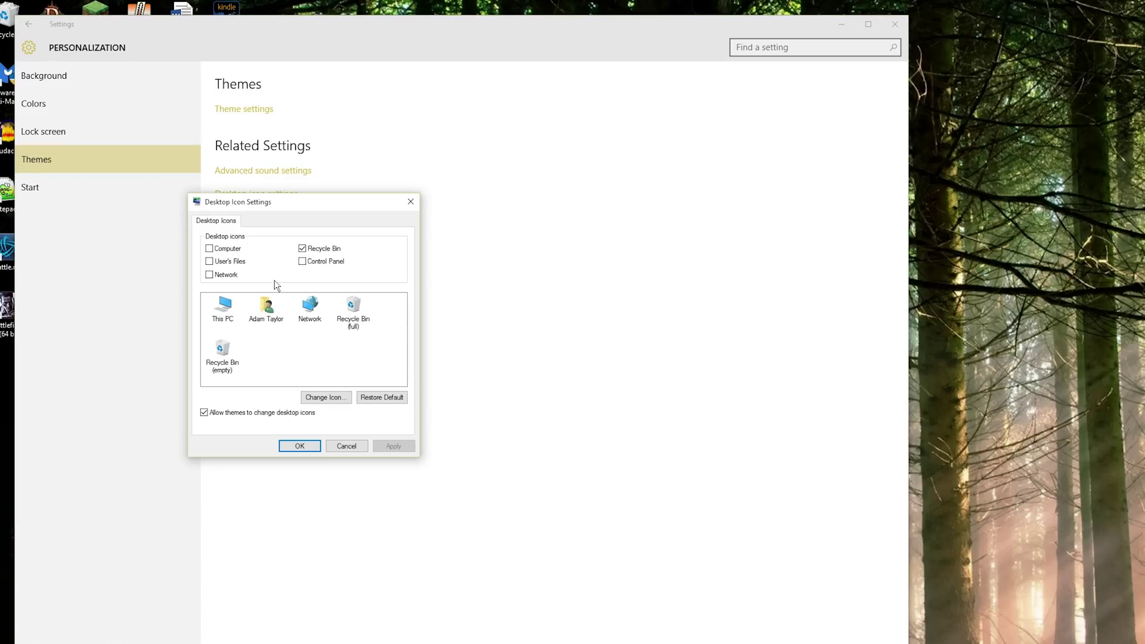
# - Add the Computer and Control Panel icons to the desktop and apply the change
pyautogui.click(233, 249)
pyautogui.click(314, 263)
pyautogui.click(390, 446)
pyautogui.click(300, 447)
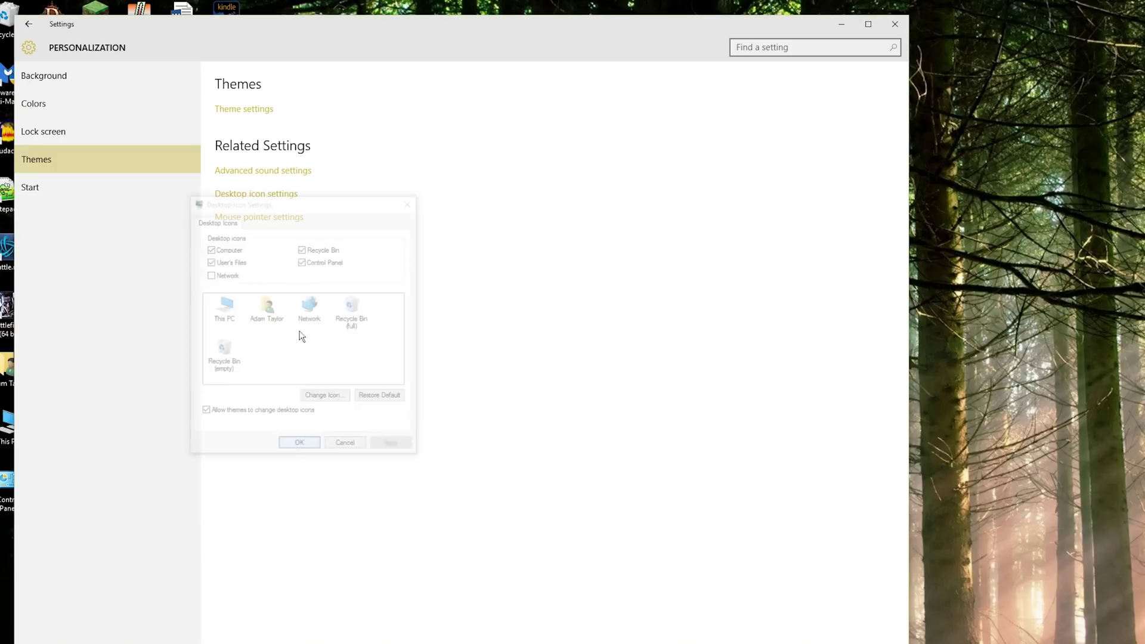
# - Move Settings aside to check the new This PC and user folder icons, then open Start settings
pyautogui.moveTo(234, 34); pyautogui.dragTo(490, 91)
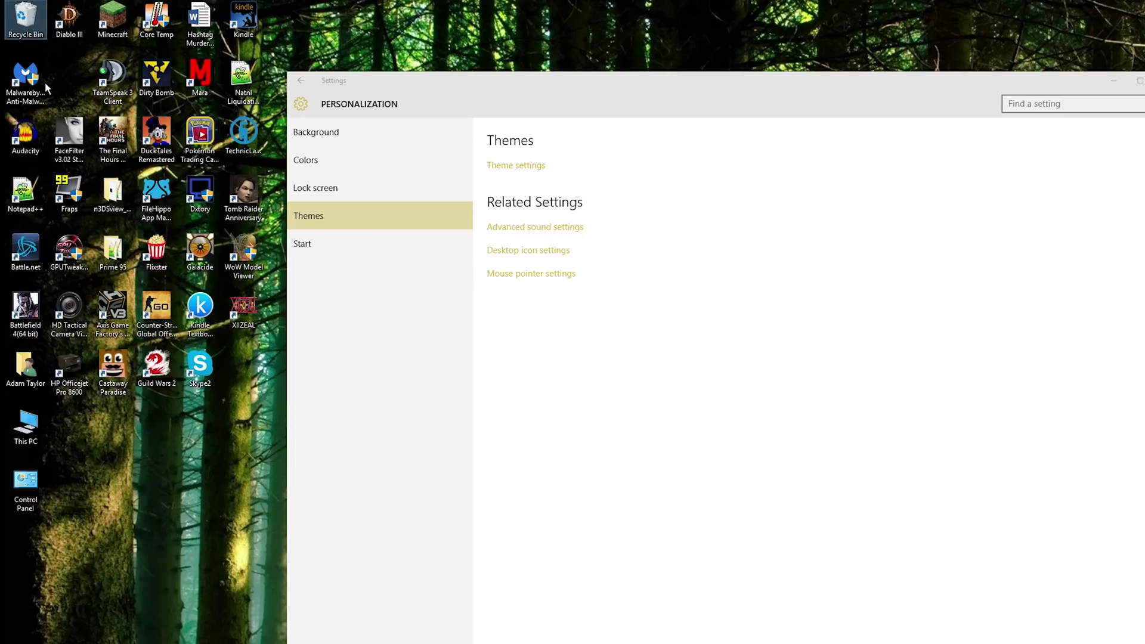
pyautogui.click(26, 427)
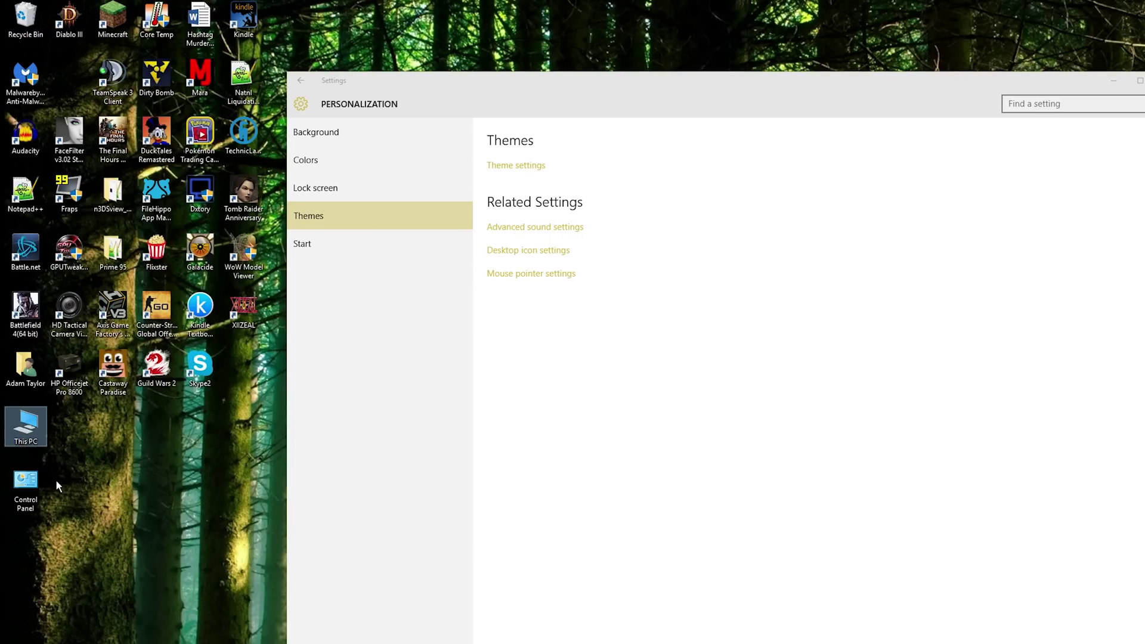
pyautogui.click(25, 365)
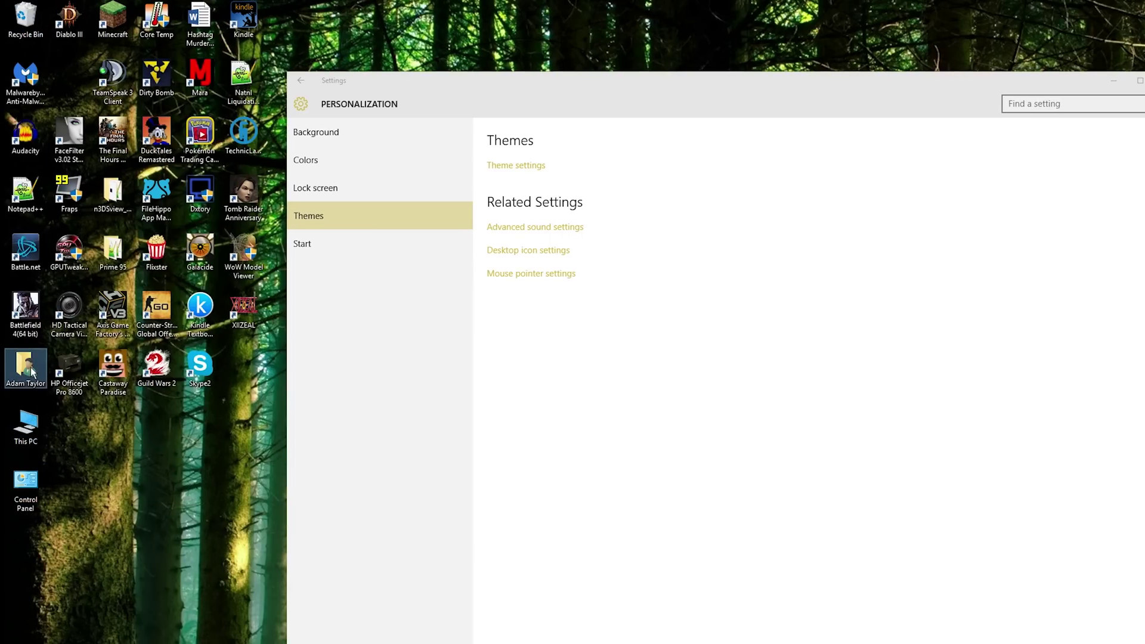
pyautogui.click(317, 245)
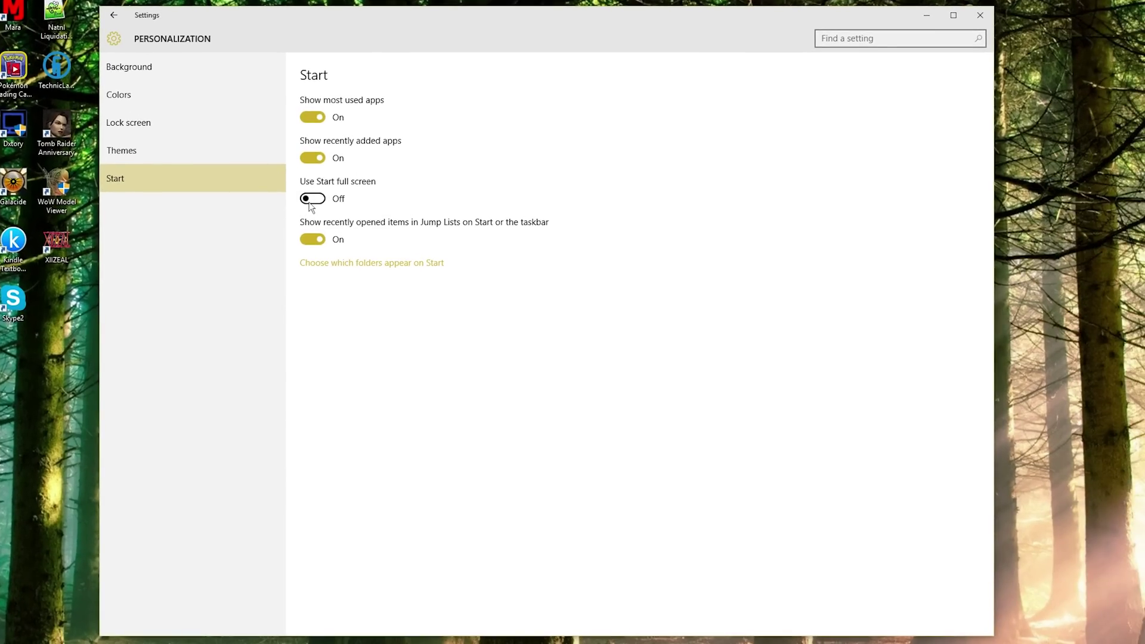
# - Preview the full-screen Start menu, then switch Use Start full screen back Off
pyautogui.click(309, 202)
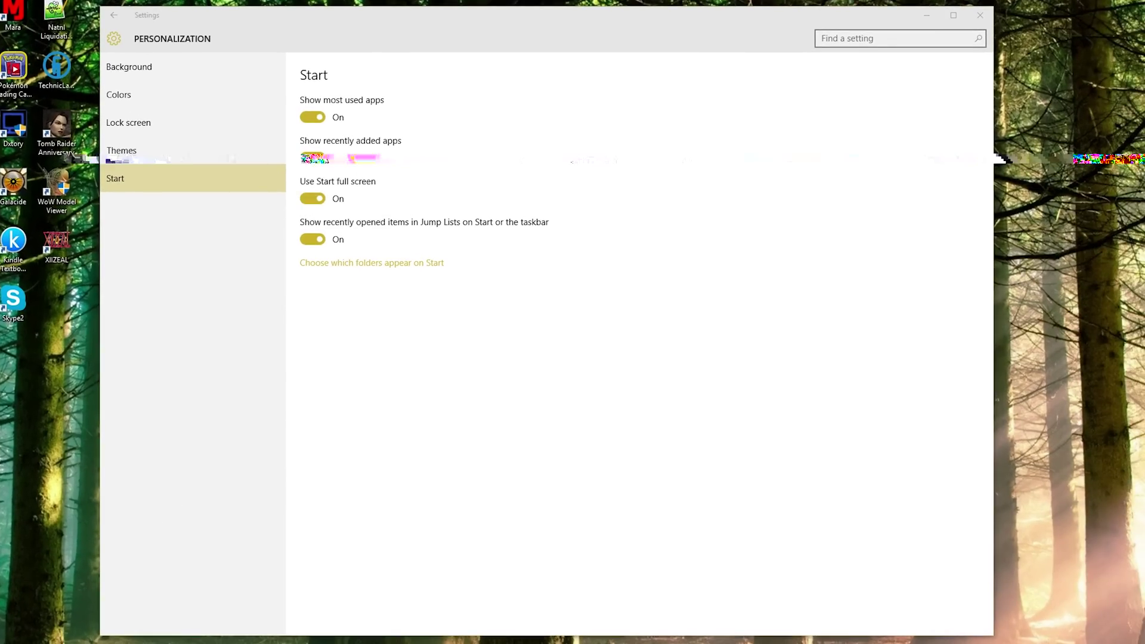
pyautogui.click(10, 635)
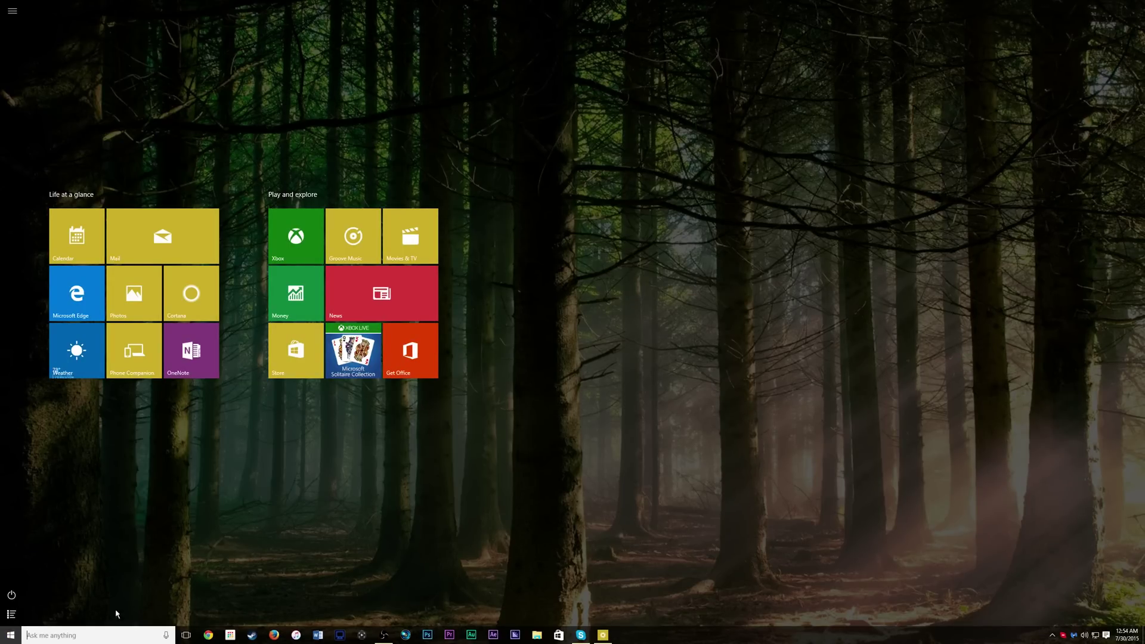
pyautogui.click(20, 636)
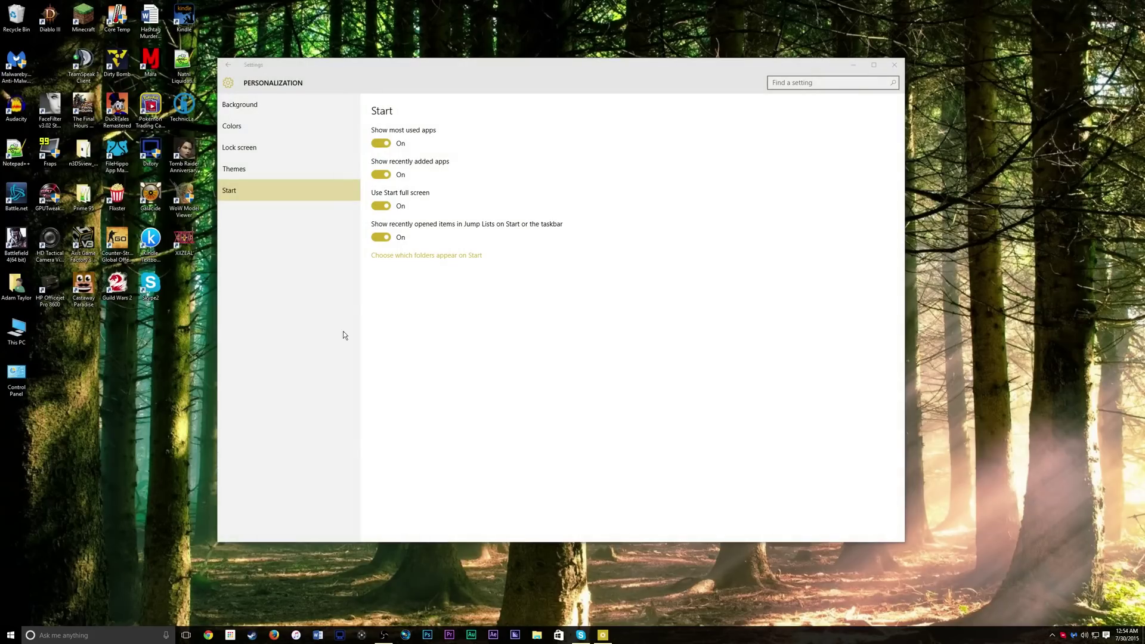
pyautogui.click(380, 207)
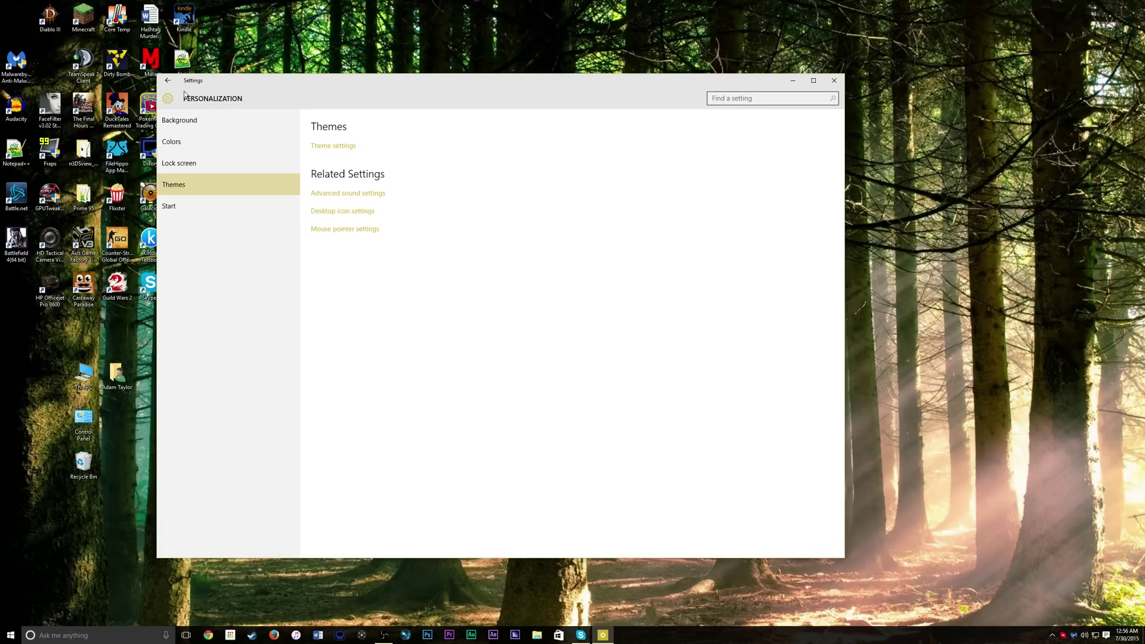
# - Look at Accounts settings, then return home to the Personalization Background page
pyautogui.click(168, 81)
pyautogui.click(677, 287)
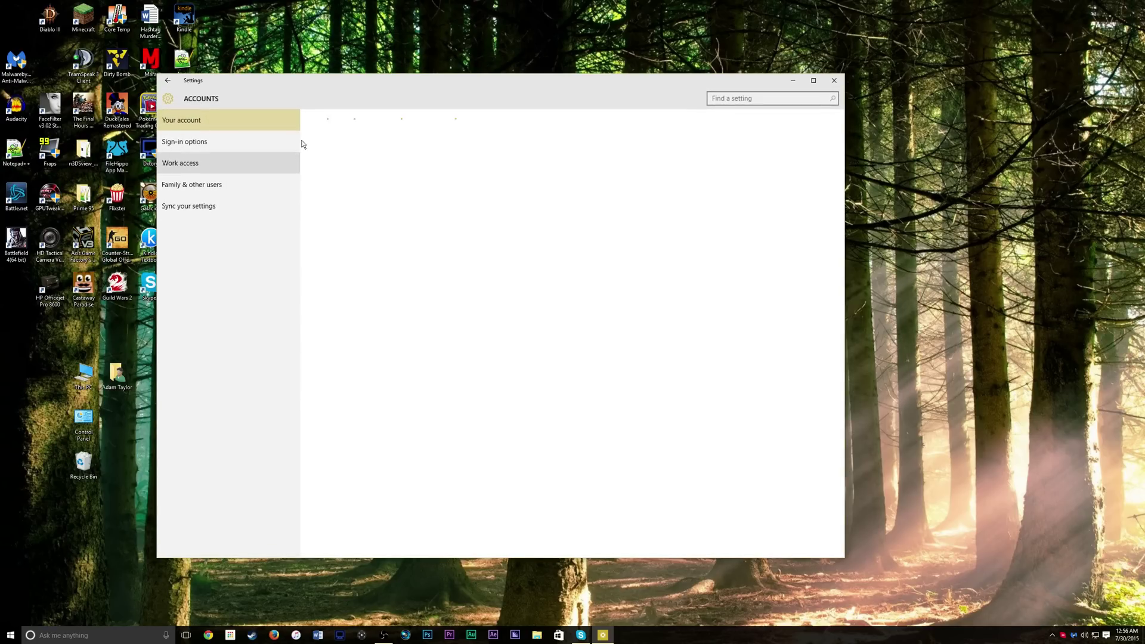
pyautogui.click(170, 101)
pyautogui.click(572, 279)
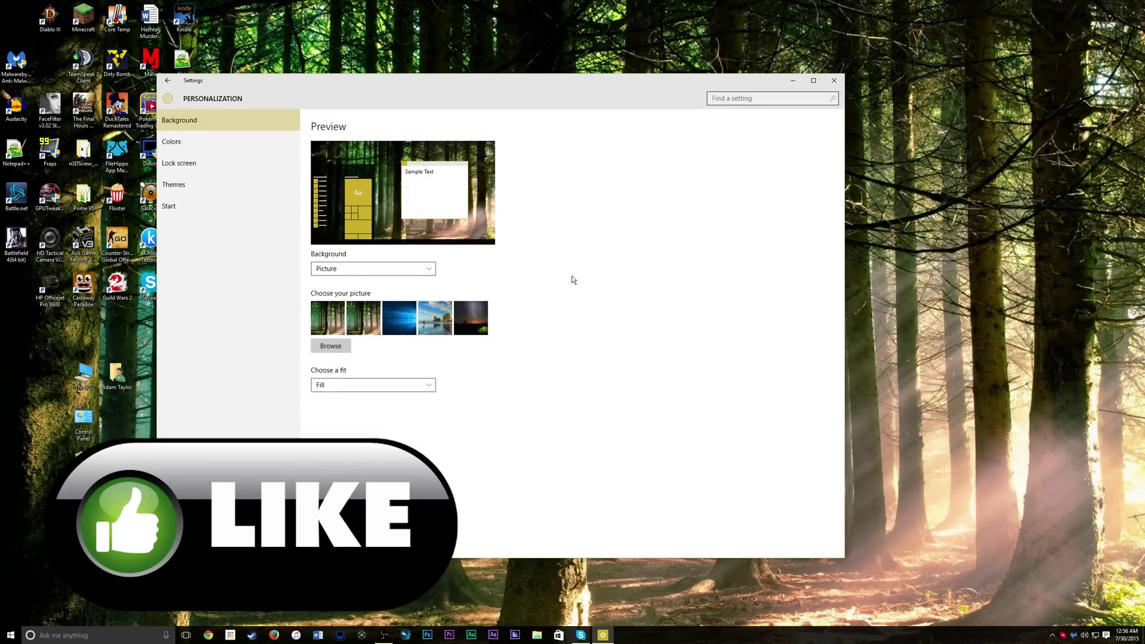